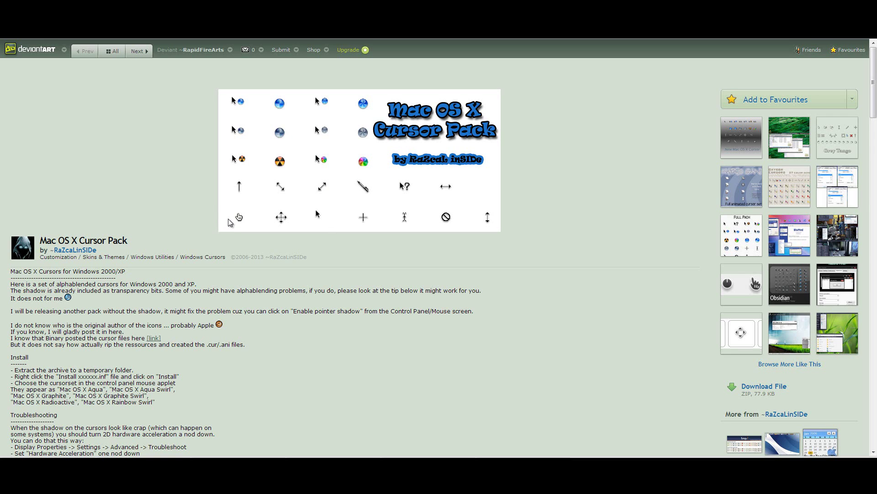
# Step: Compare the original Mac OS X Cursor Pack page with RapidFireArts v1.0, ending on RapidFireArts
pyautogui.scroll(-6, 148, 283)
pyautogui.scroll(2, 155, 281)
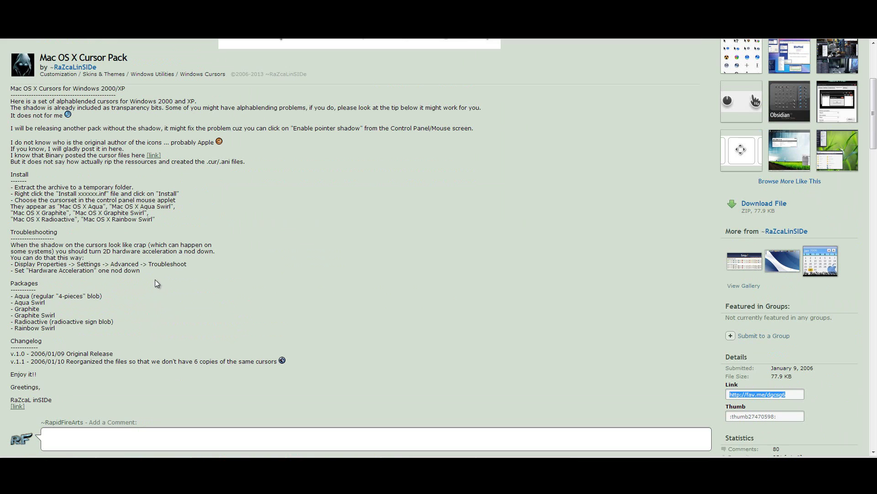
pyautogui.scroll(4, 190, 285)
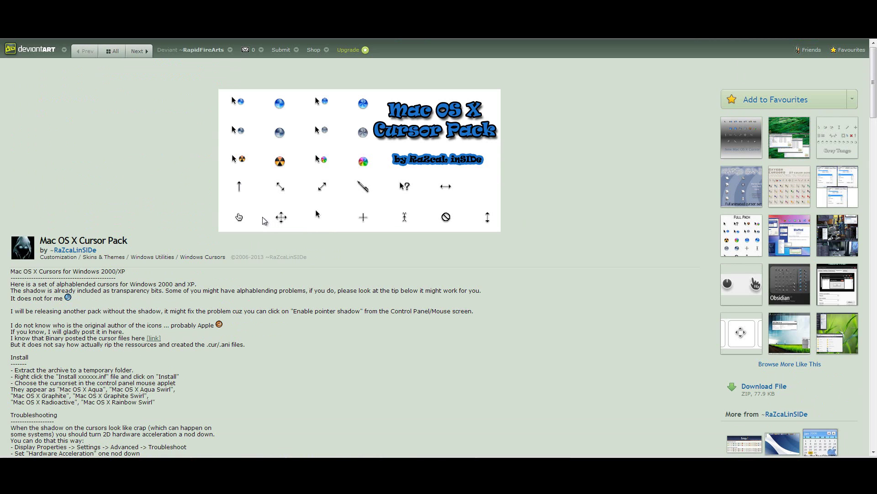
pyautogui.hotkey('alt', 'Left')
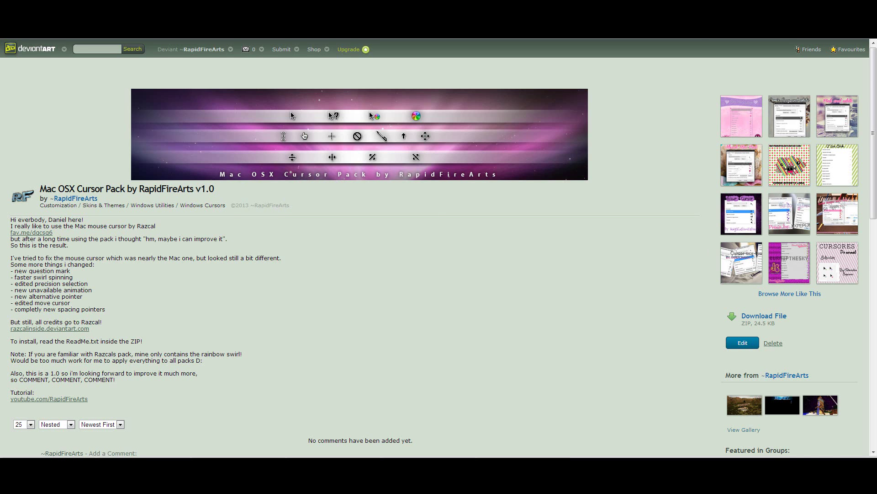
pyautogui.hotkey('alt', 'Left')
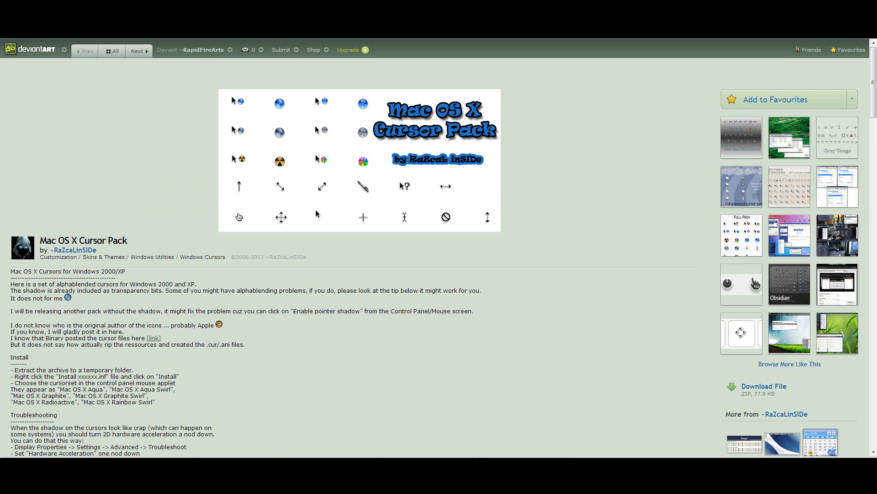
pyautogui.hotkey('alt', 'Right')
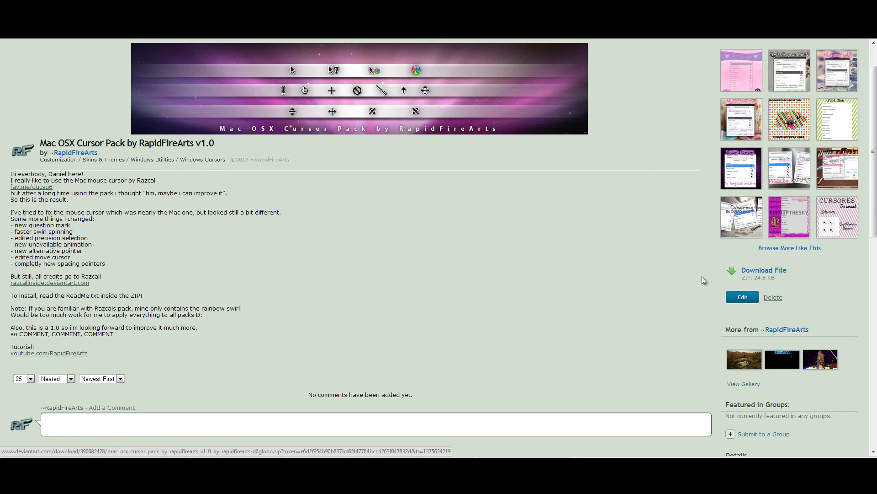
# Step: Scroll back up the RapidFireArts cursor pack page to reach the Download File link
pyautogui.scroll(1, 492, 246)
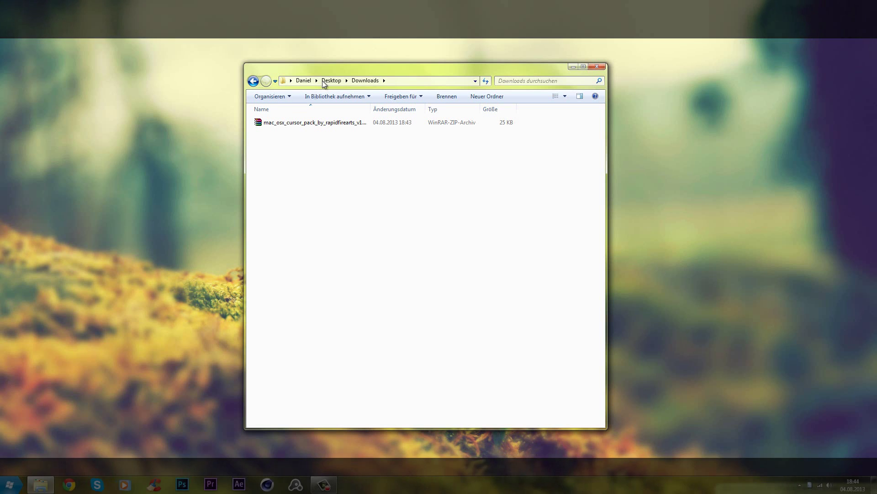
# Step: Widen the Downloads window and bring up the context menu of the cursor pack ZIP
pyautogui.moveTo(245, 157); pyautogui.dragTo(193, 156)
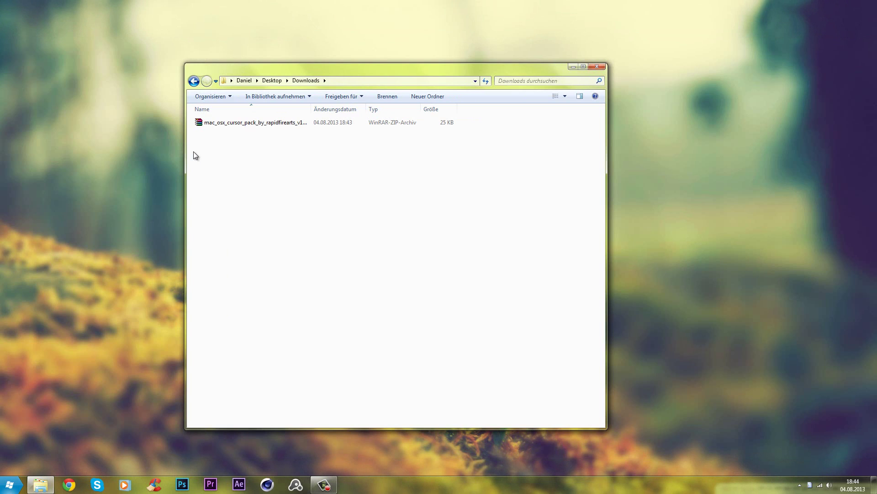
pyautogui.rightClick(225, 124)
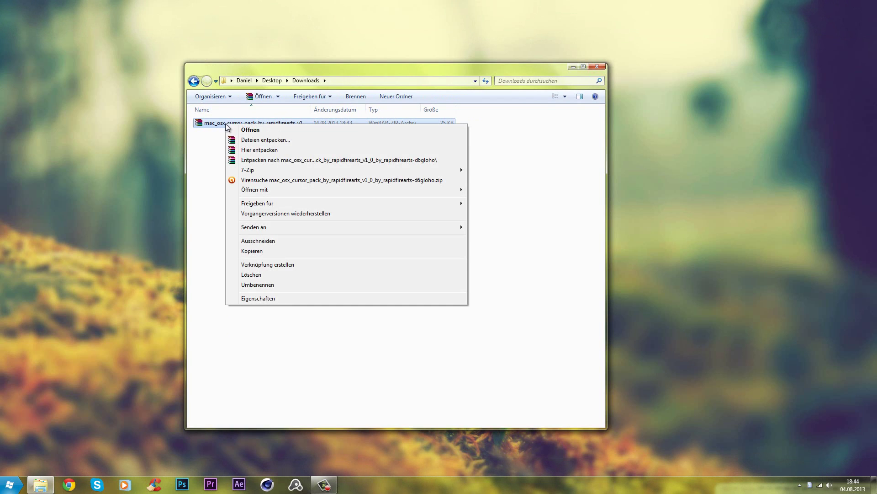
# Step: Open the ZIP in WinRAR, check ReadMe.txt and Install Cursor Pack.inf, then close it
pyautogui.click(230, 130)
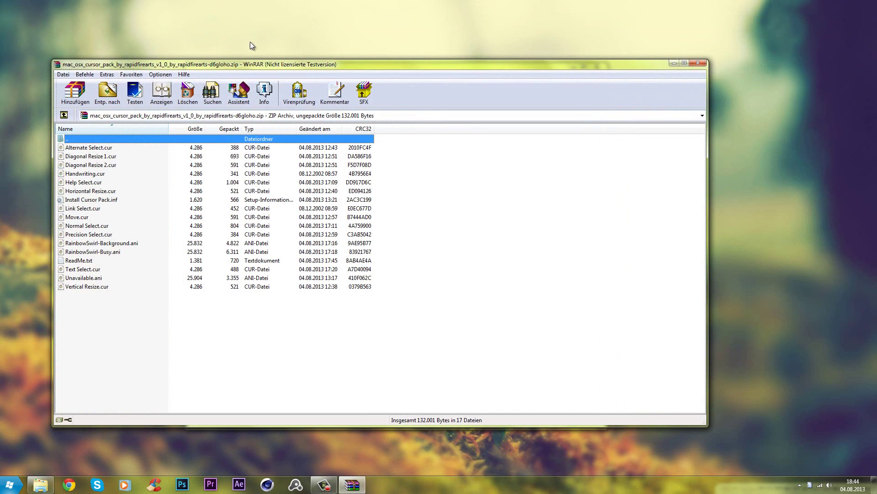
pyautogui.moveTo(220, 65); pyautogui.dragTo(315, 51)
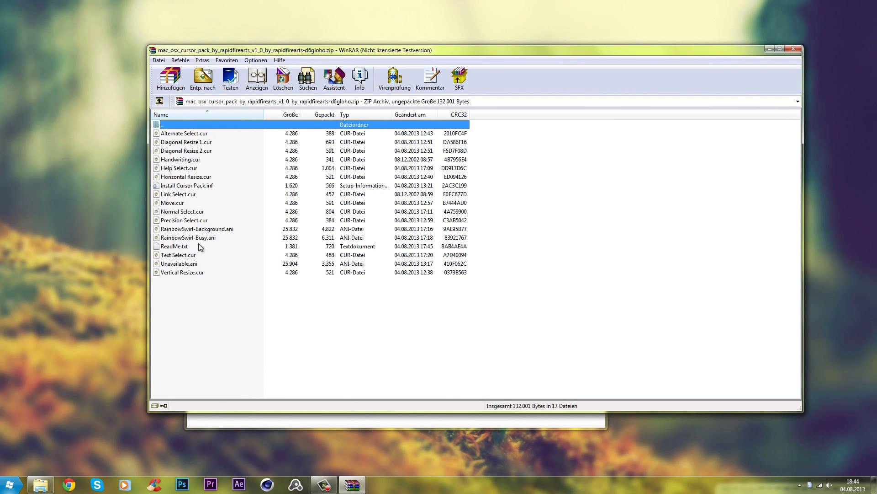
pyautogui.click(177, 248)
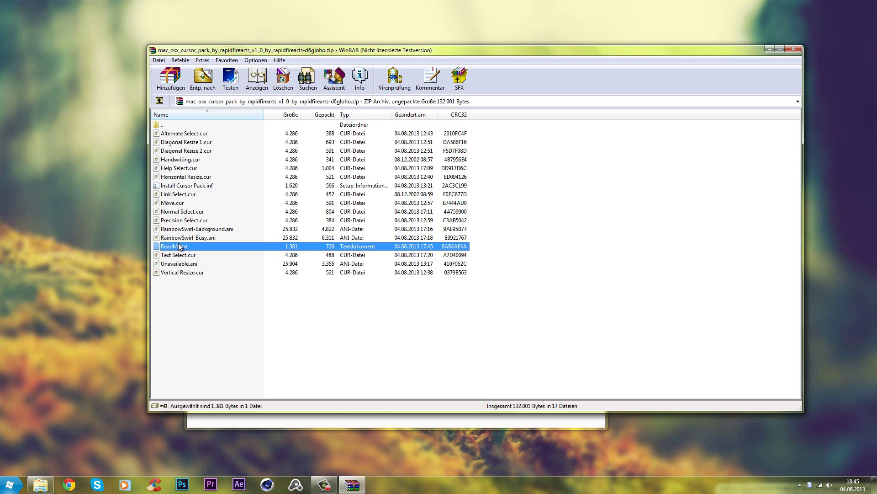
pyautogui.click(187, 187)
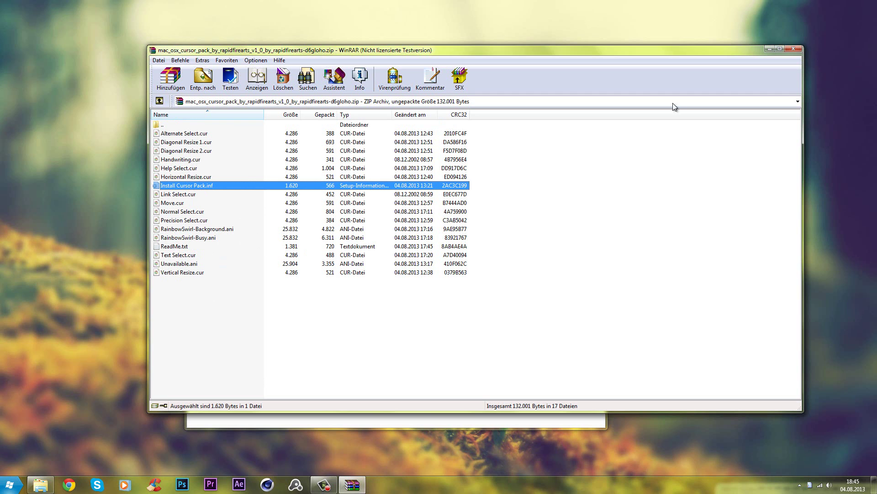
pyautogui.click(794, 49)
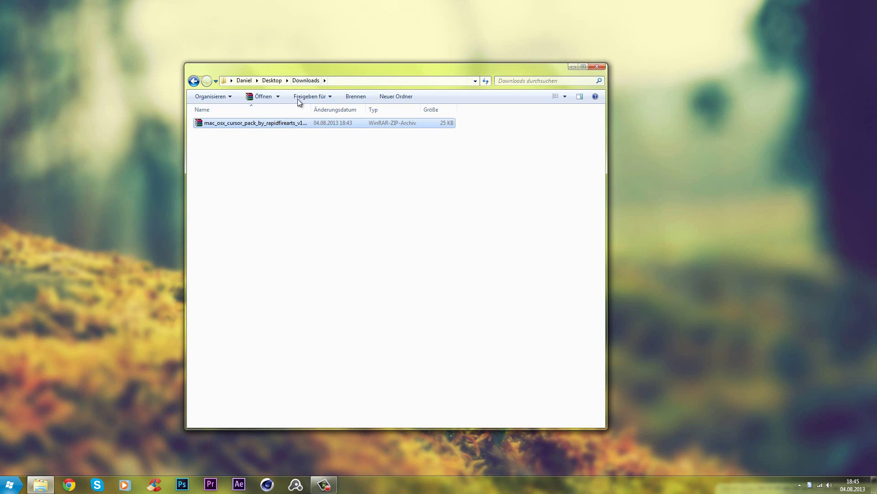
# Step: Extract the ZIP via 'Entpacken nach mac_osx_cur…\', peek into the new folder, and return to Downloads
pyautogui.click(279, 180)
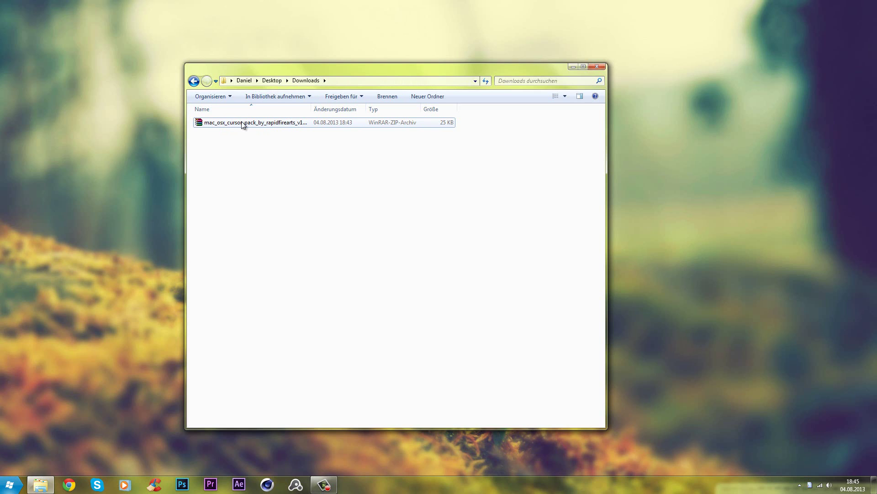
pyautogui.click(242, 122)
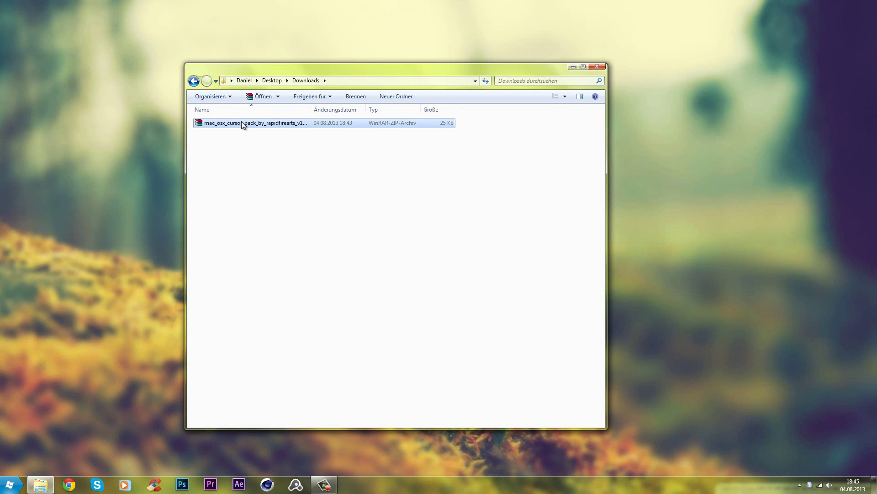
pyautogui.rightClick(242, 122)
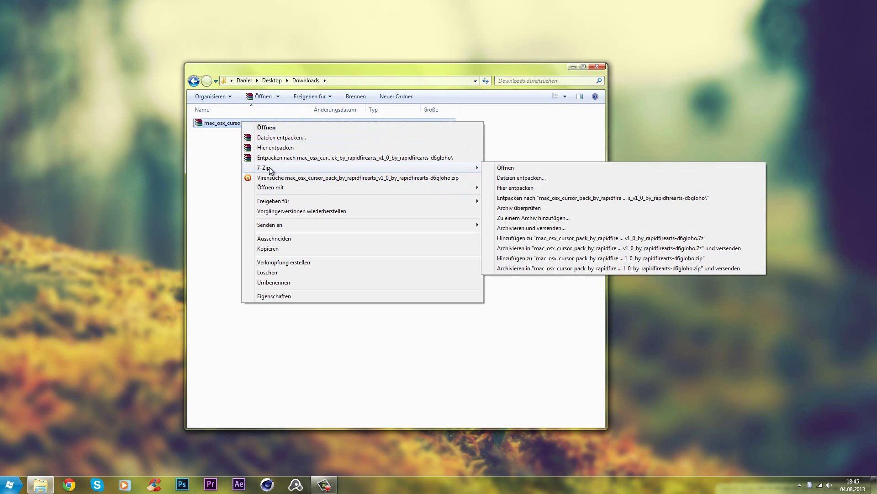
pyautogui.moveTo(261, 167)
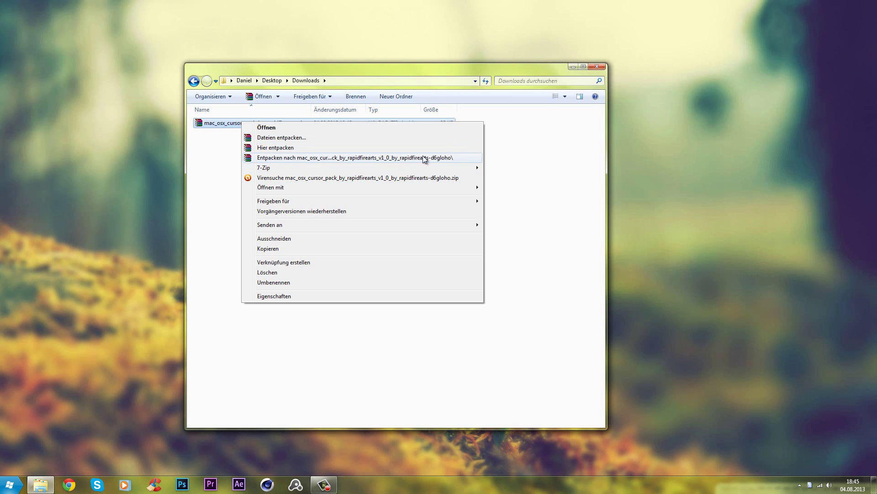
pyautogui.click(331, 158)
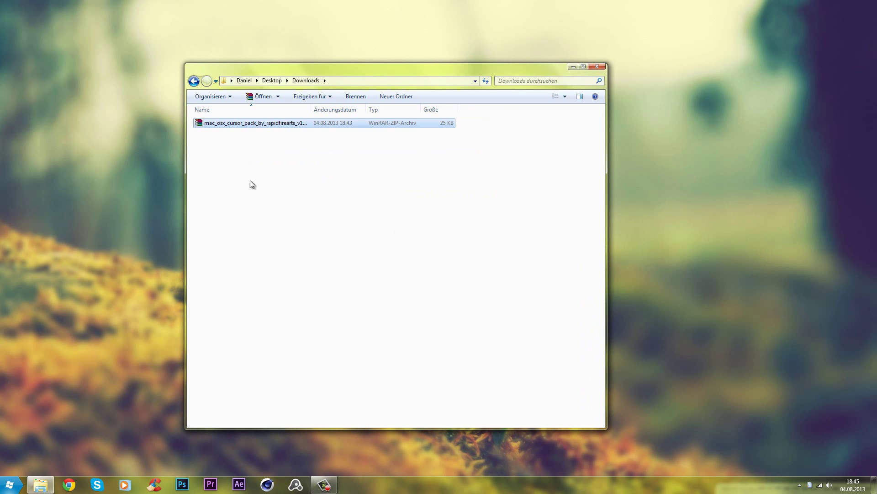
pyautogui.doubleClick(220, 123)
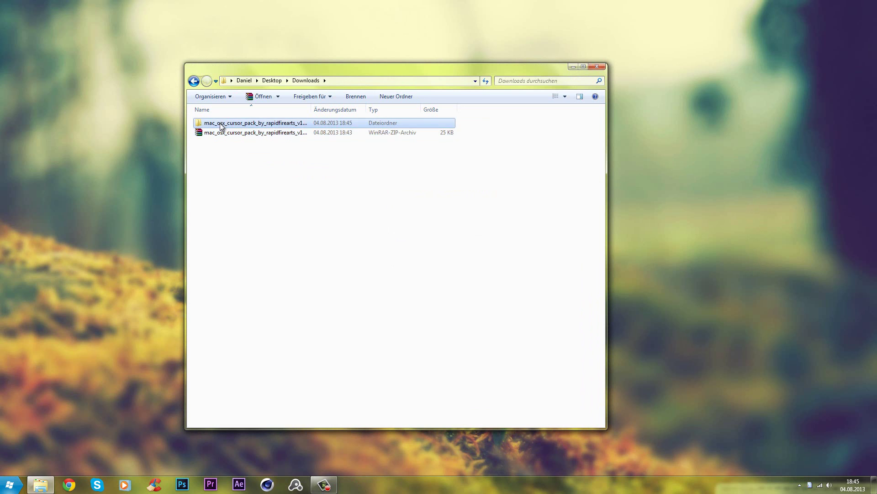
pyautogui.click(194, 82)
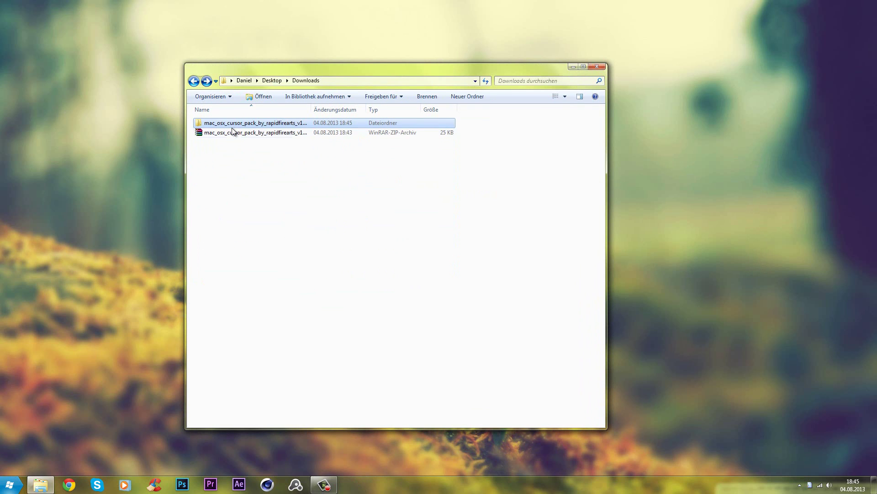
# Step: Re-extract the ZIP with 7-Zip, answering Nein für alle to skip overwriting existing files
pyautogui.rightClick(233, 132)
pyautogui.moveTo(443, 180)
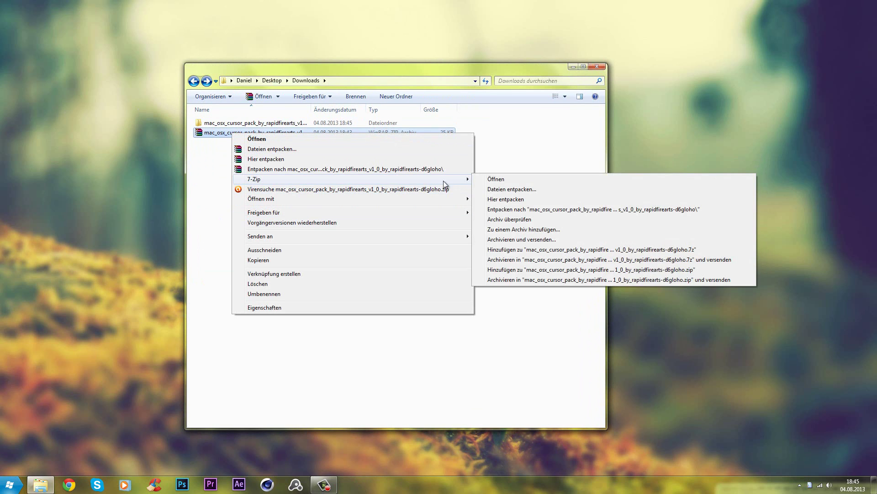
pyautogui.click(647, 210)
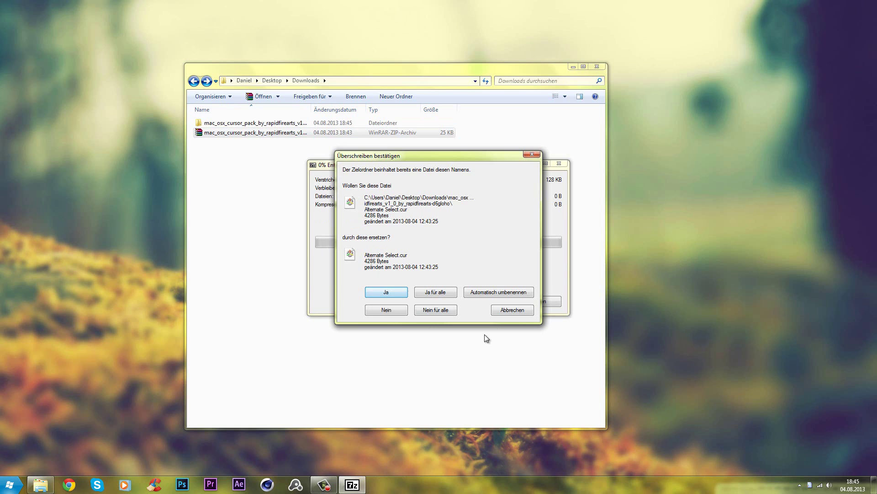
pyautogui.click(436, 309)
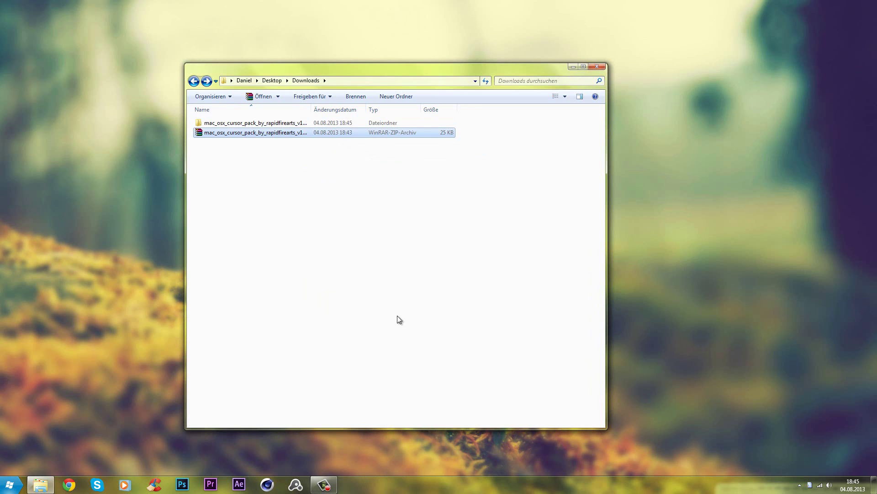
# Step: Delete the ZIP archive, open the extracted folder and select Install Cursor Pack.inf
pyautogui.rightClick(253, 134)
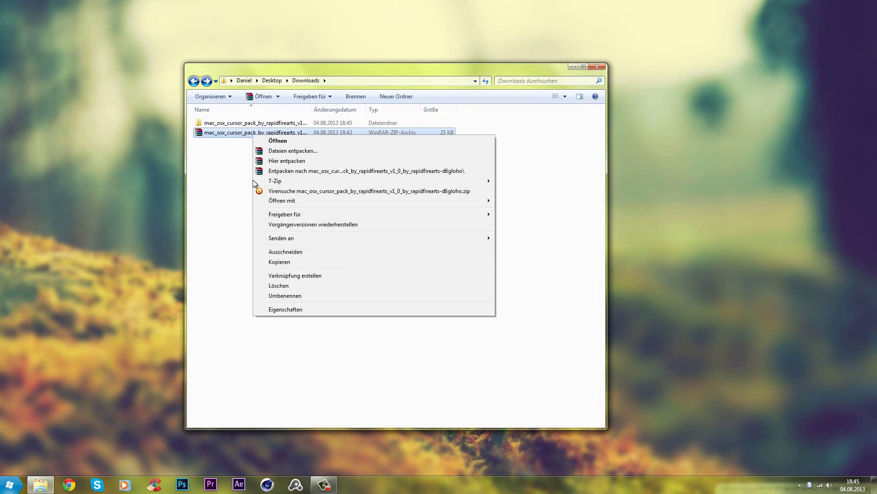
pyautogui.click(287, 285)
pyautogui.doubleClick(250, 124)
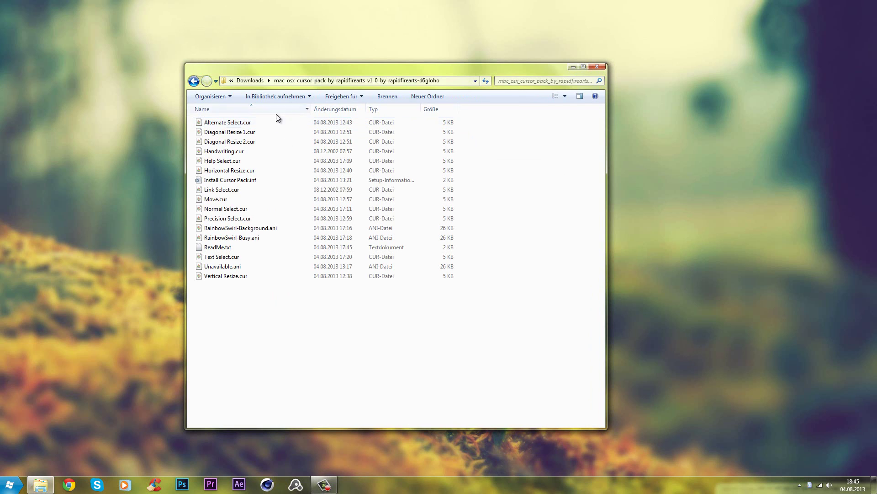
pyautogui.click(226, 182)
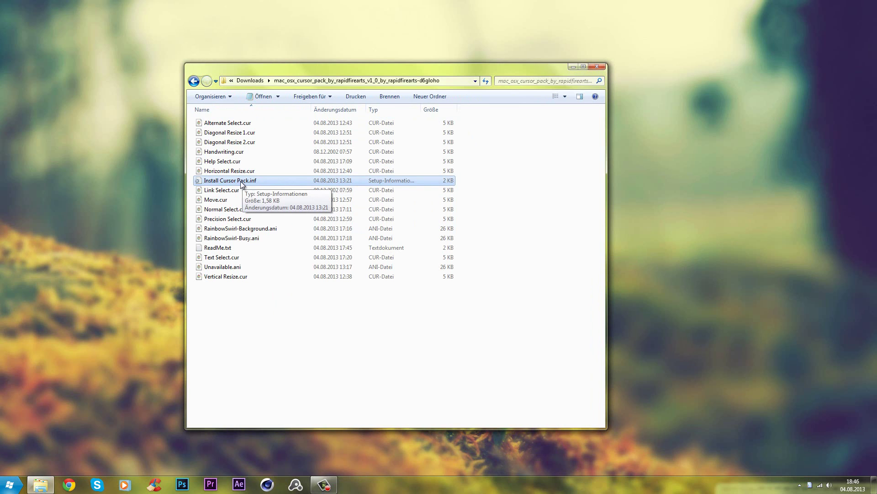
# Step: Install the cursor pack from Install Cursor Pack.inf, then view its contents in Notepad and close it
pyautogui.rightClick(242, 185)
pyautogui.click(267, 198)
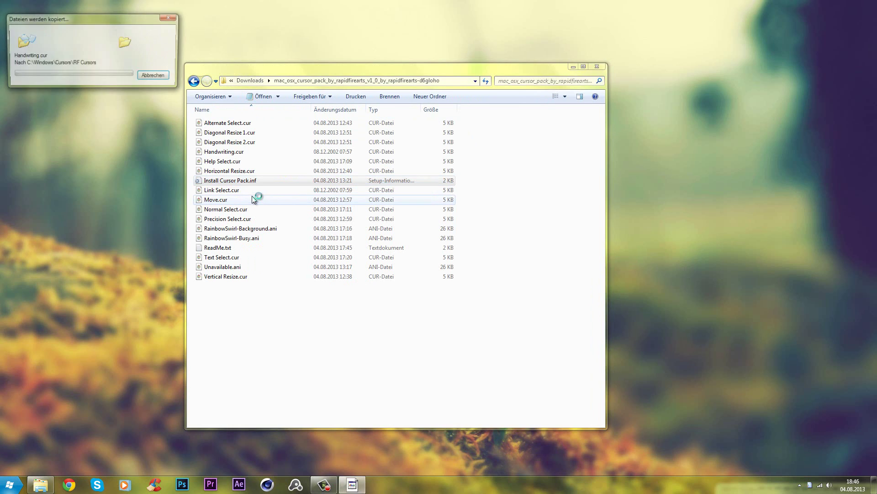
pyautogui.doubleClick(239, 180)
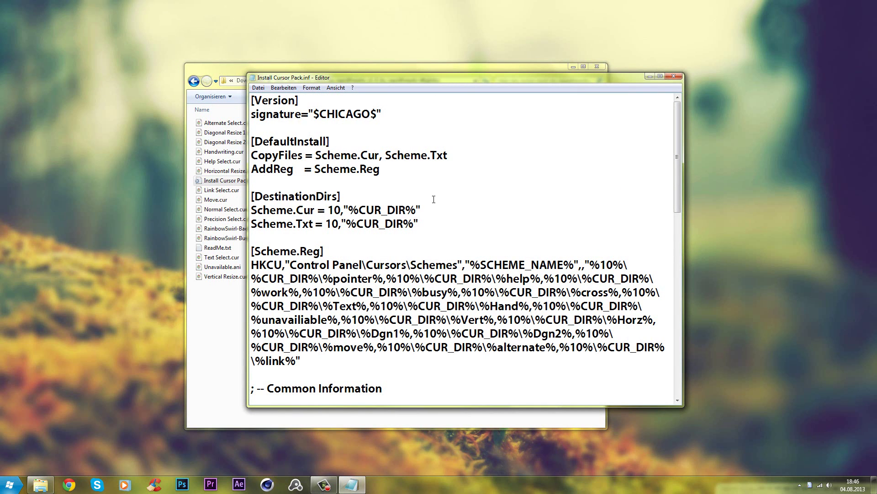
pyautogui.click(444, 210)
pyautogui.click(674, 76)
# Step: Dismiss the setup file's context menu and minimize the cursor pack folder window
pyautogui.rightClick(253, 181)
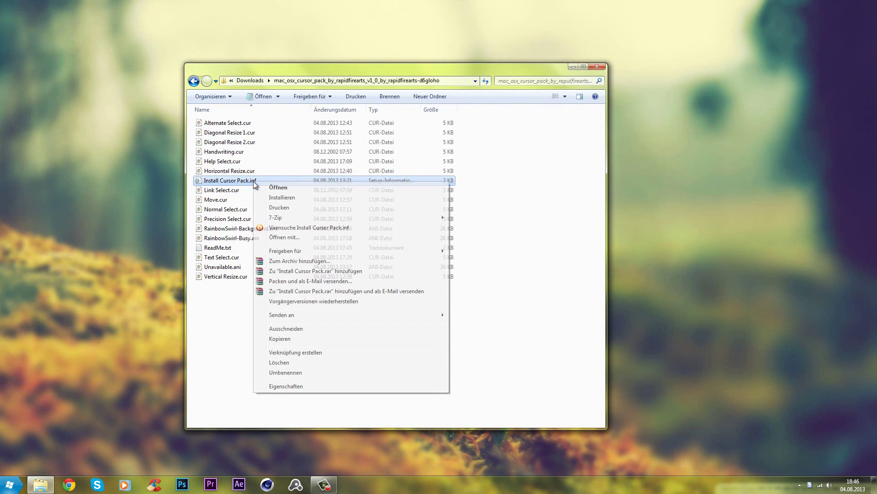
pyautogui.click(202, 333)
pyautogui.click(577, 67)
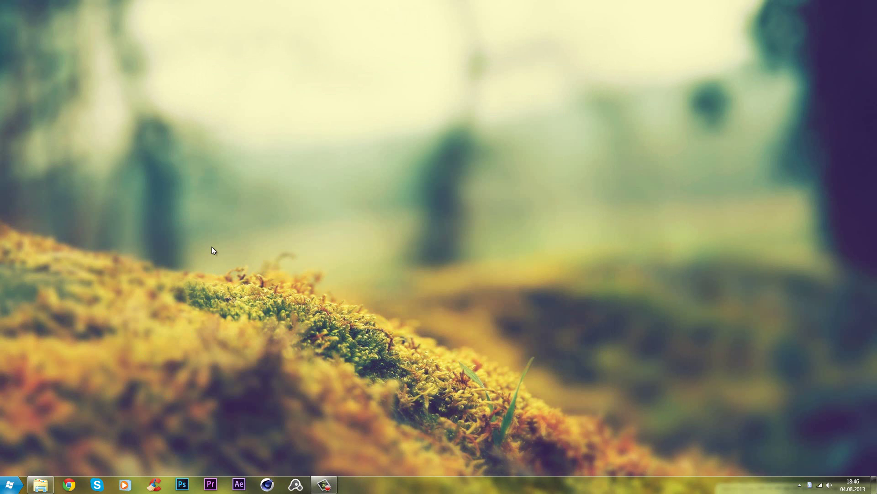
# Step: Search the Start Menu for 'maus' to list the Maus Control Panel entry
pyautogui.click(6, 478)
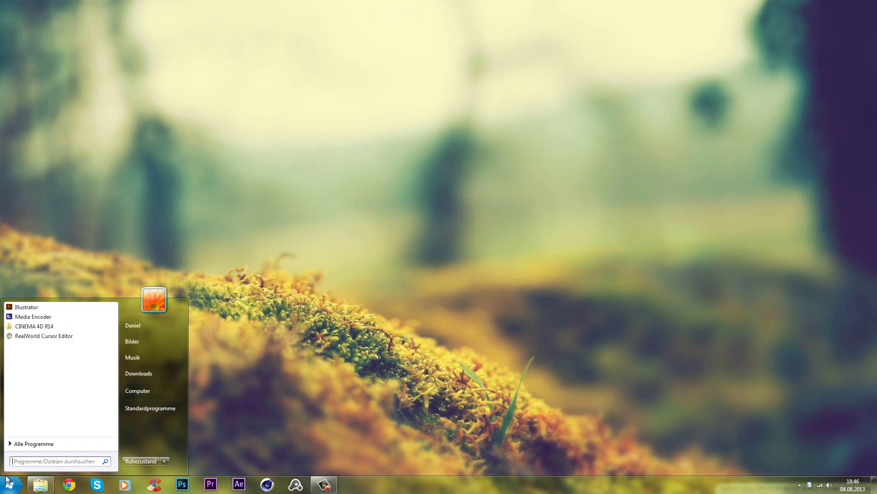
pyautogui.write('c')
pyautogui.press('BackSpace')
pyautogui.click(36, 459)
pyautogui.write('maus')
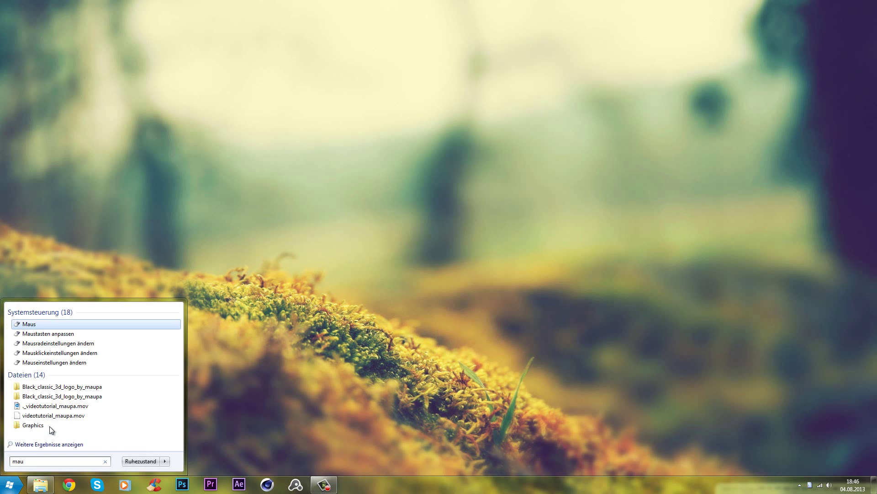
# Step: Open Maus settings, center the Mouse Properties window, and show the Zeiger tab
pyautogui.click(64, 324)
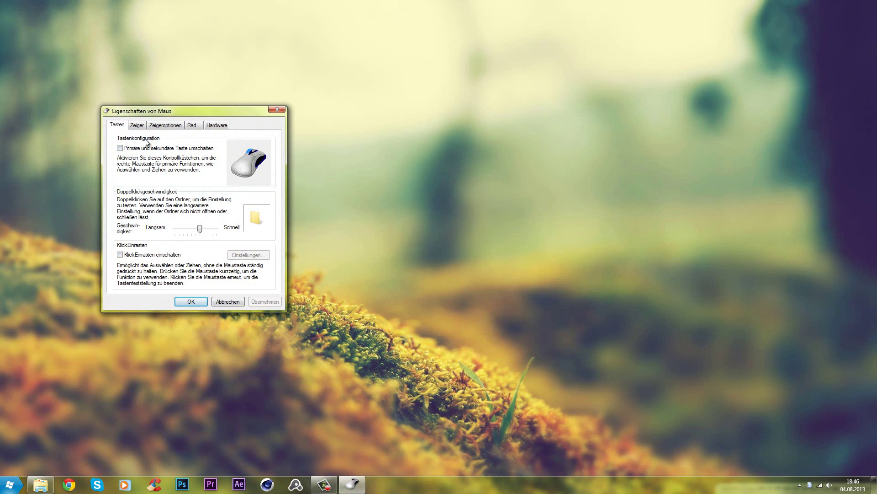
pyautogui.click(141, 126)
pyautogui.click(120, 127)
pyautogui.moveTo(120, 128)
pyautogui.mouseDown()
pyautogui.moveTo(319, 108)
pyautogui.moveTo(295, 93)
pyautogui.mouseUp()
pyautogui.click(309, 88)
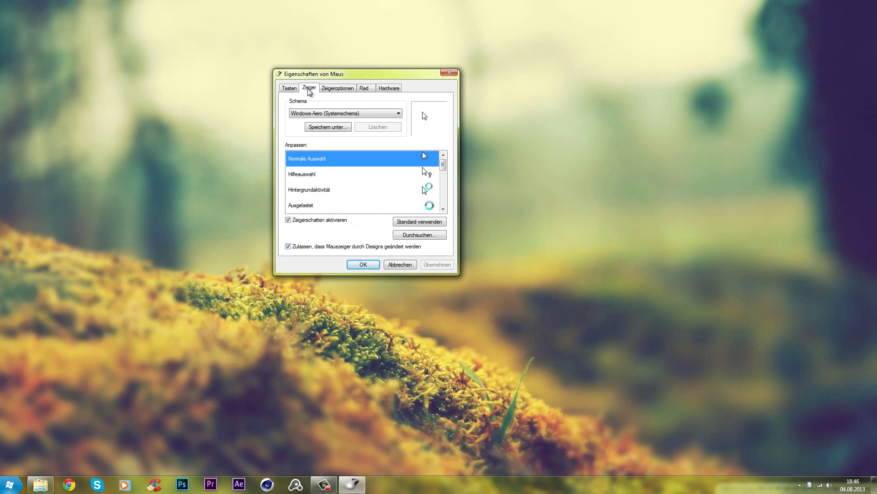
# Step: Pick the RapidFireArts Cursor Pack scheme and untick Zeigerschatten aktivieren
pyautogui.click(312, 114)
pyautogui.click(326, 113)
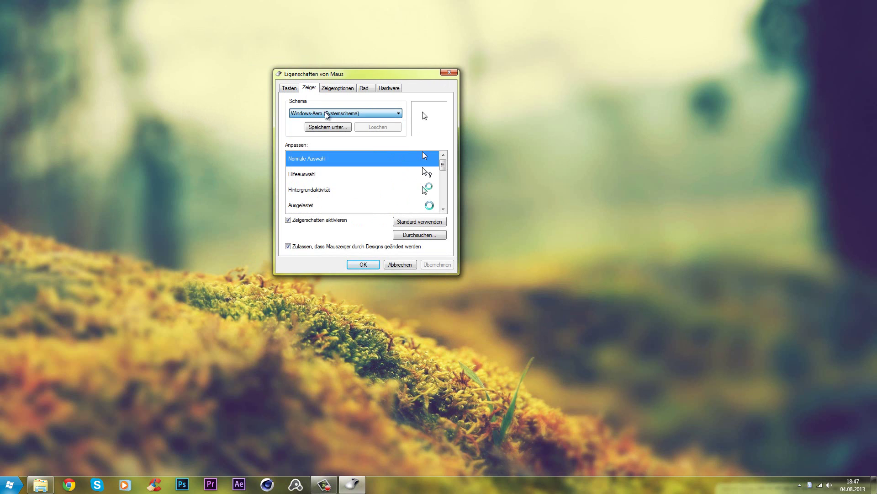
pyautogui.click(326, 114)
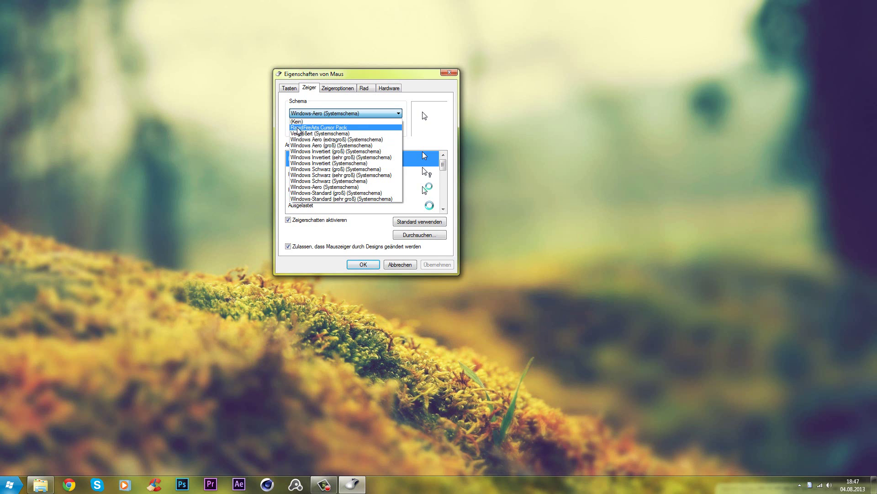
pyautogui.click(296, 128)
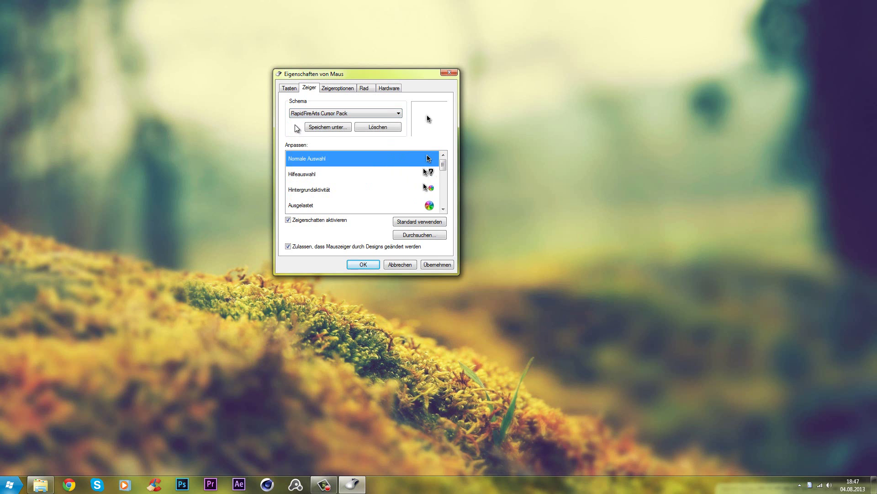
pyautogui.click(289, 221)
# Step: Apply RapidFireArts scheme (Ja to replace), disable pointer shadow and theme pointer changes, then OK
pyautogui.click(296, 223)
pyautogui.click(439, 265)
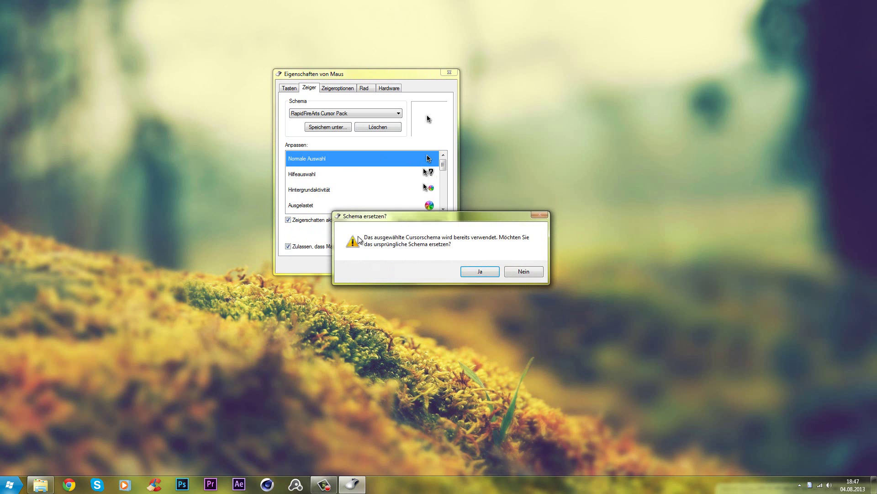
pyautogui.click(476, 271)
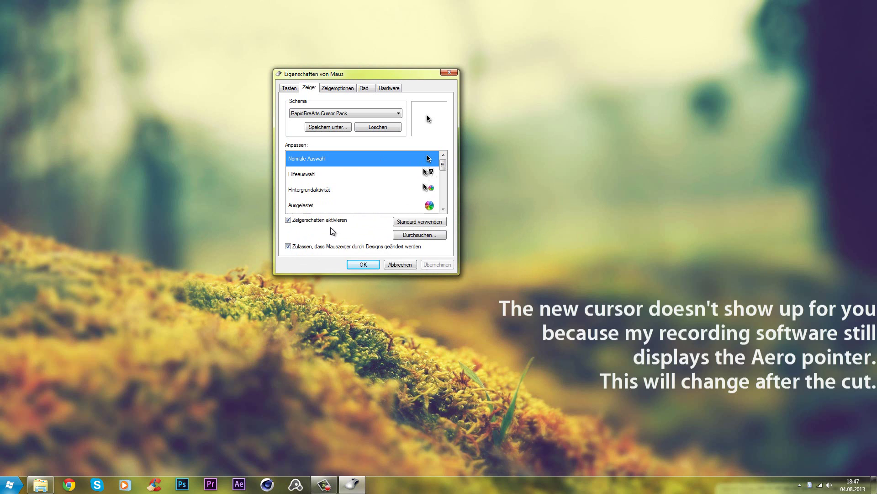
pyautogui.click(298, 221)
pyautogui.click(308, 249)
pyautogui.click(441, 265)
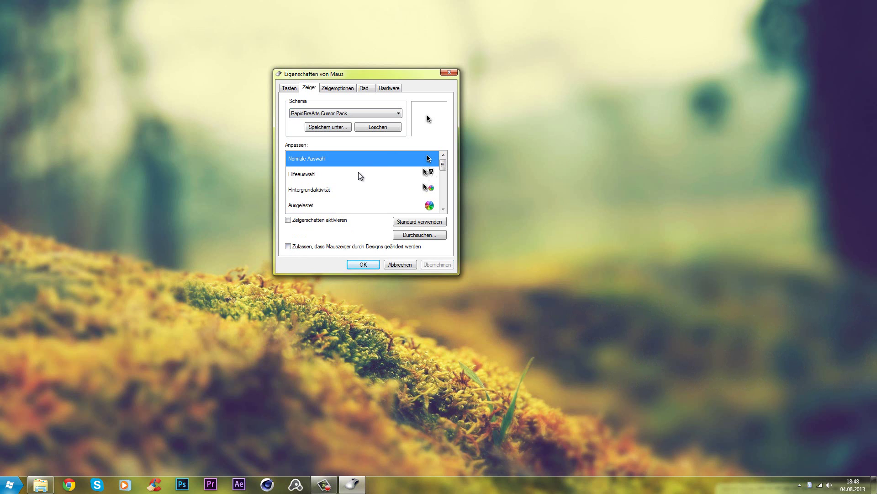
pyautogui.click(363, 264)
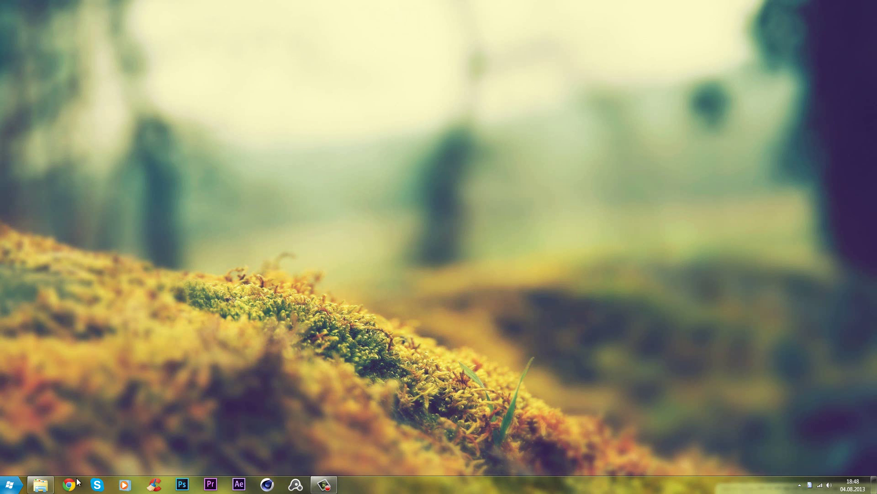
# Step: Delete the downloaded cursor pack folder from the Downloads folder
pyautogui.click(41, 484)
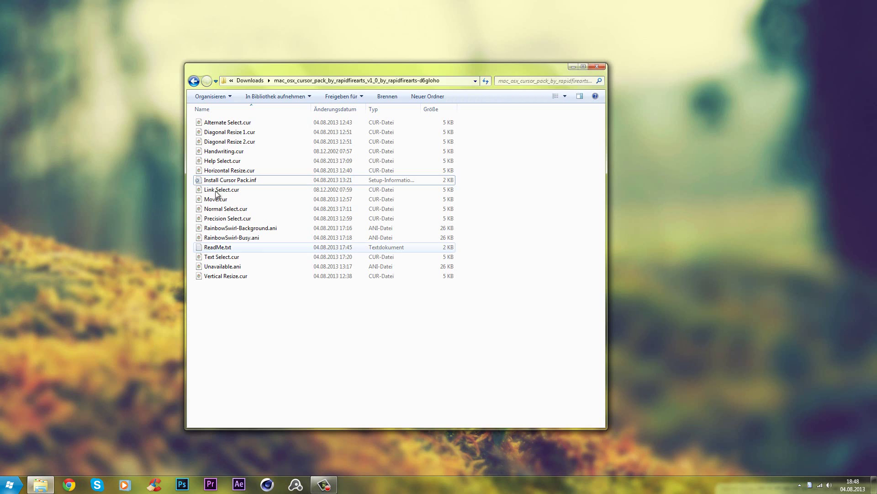
pyautogui.click(250, 81)
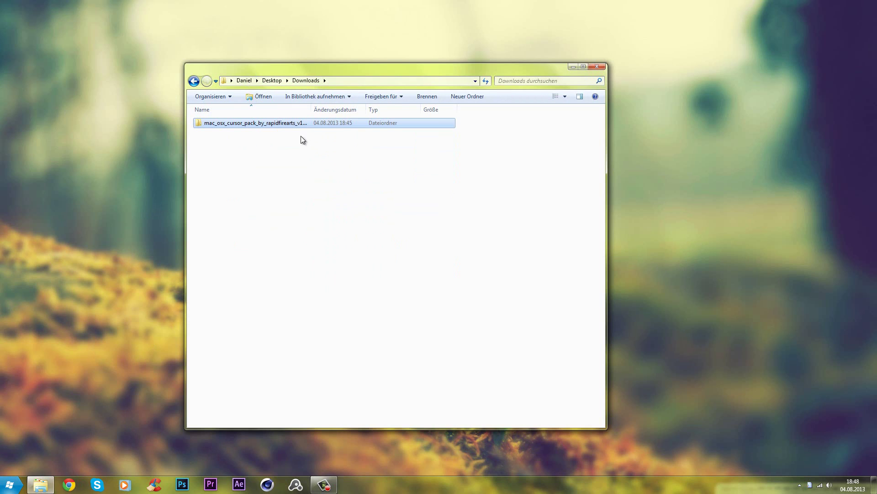
pyautogui.rightClick(289, 120)
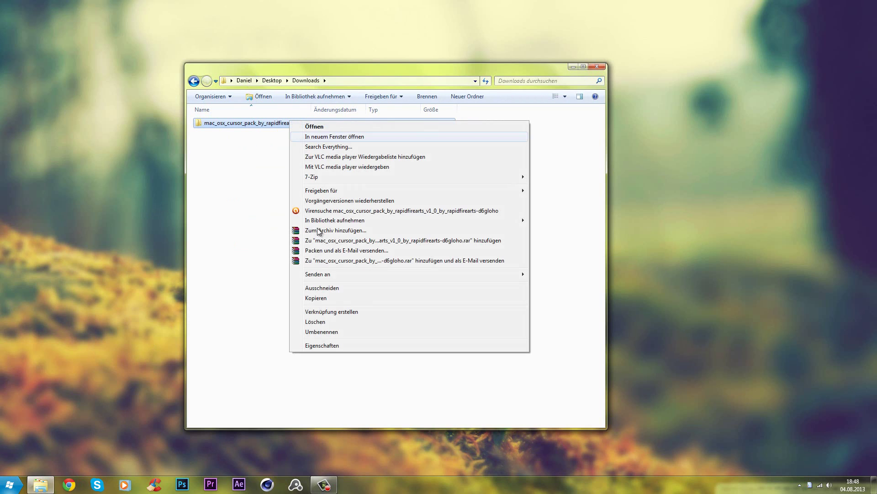
pyautogui.click(315, 321)
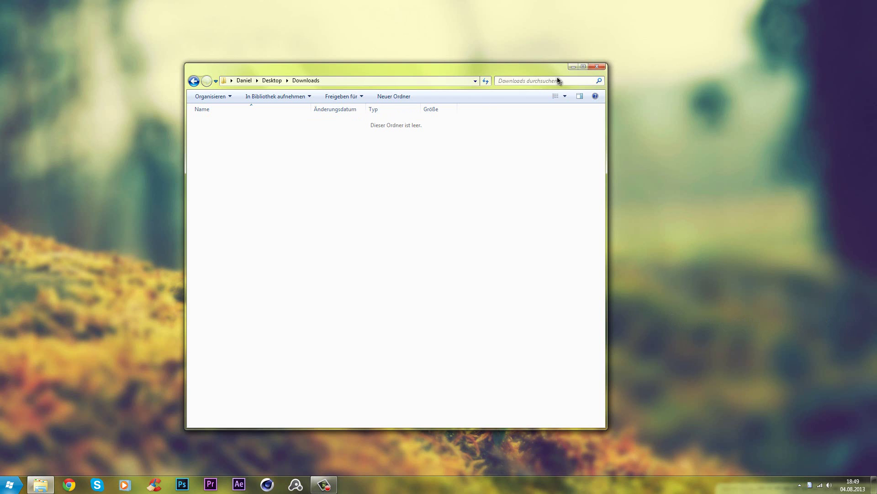
# Step: Move the now-empty Downloads window aside and close it
pyautogui.moveTo(547, 64); pyautogui.dragTo(455, 49)
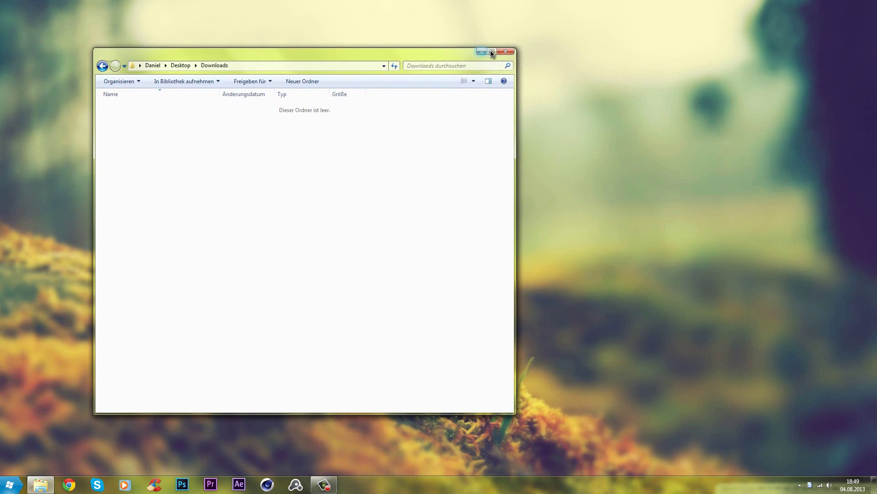
pyautogui.click(505, 51)
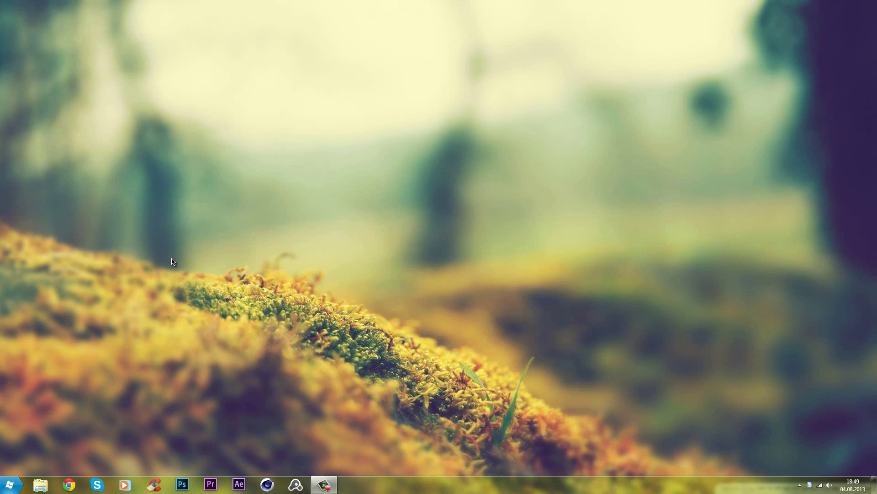
# Step: Restore the screen recorder's control window and drag it to the upper centre of the screen
pyautogui.click(333, 487)
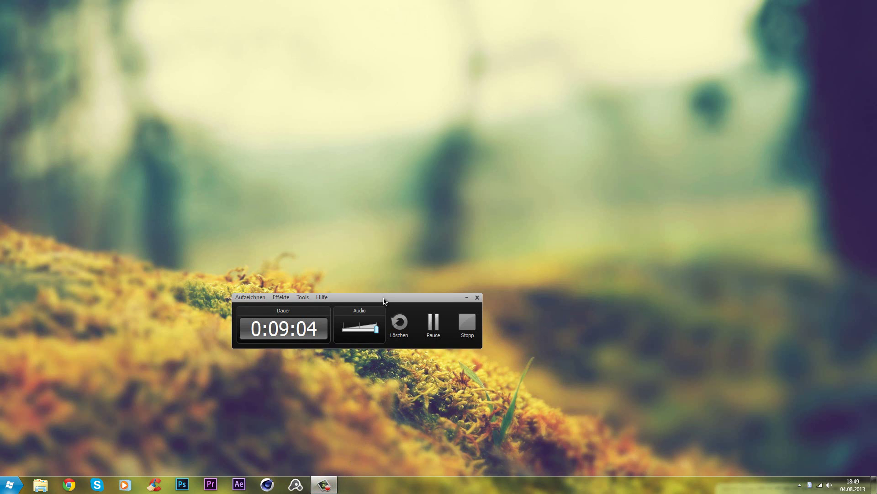
pyautogui.moveTo(385, 301); pyautogui.dragTo(384, 247)
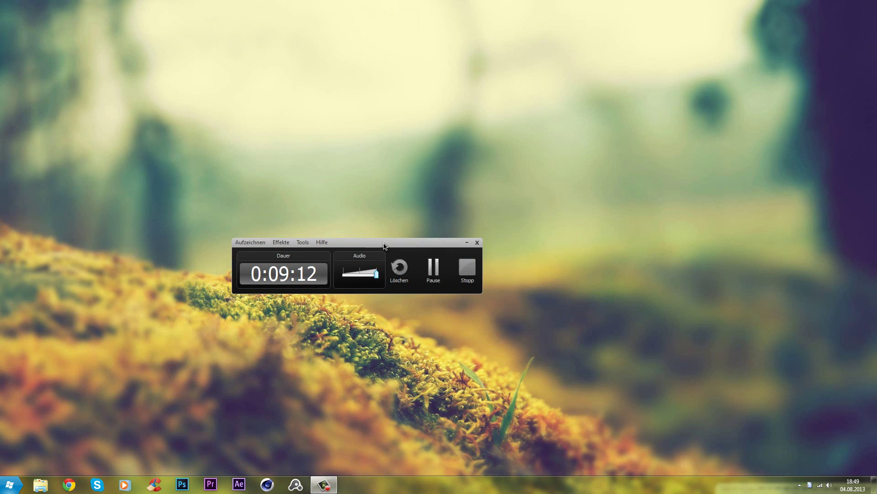
pyautogui.moveTo(383, 243); pyautogui.dragTo(372, 219)
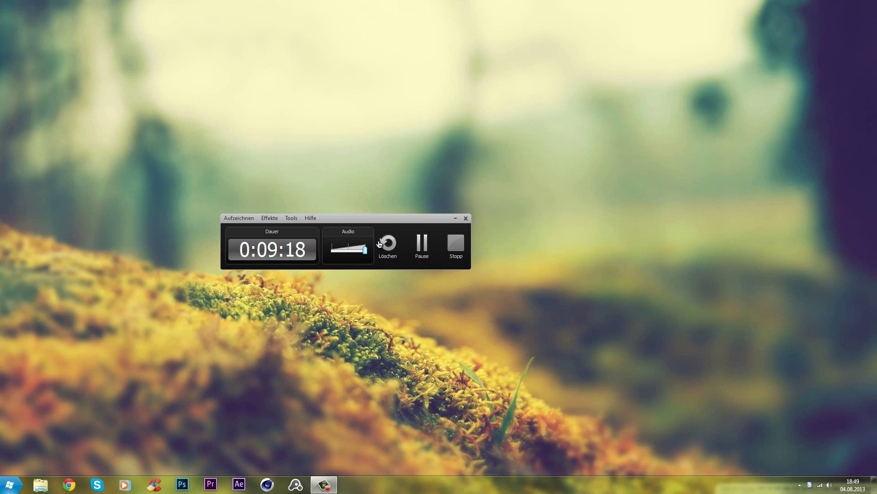
pyautogui.moveTo(392, 219); pyautogui.dragTo(484, 163)
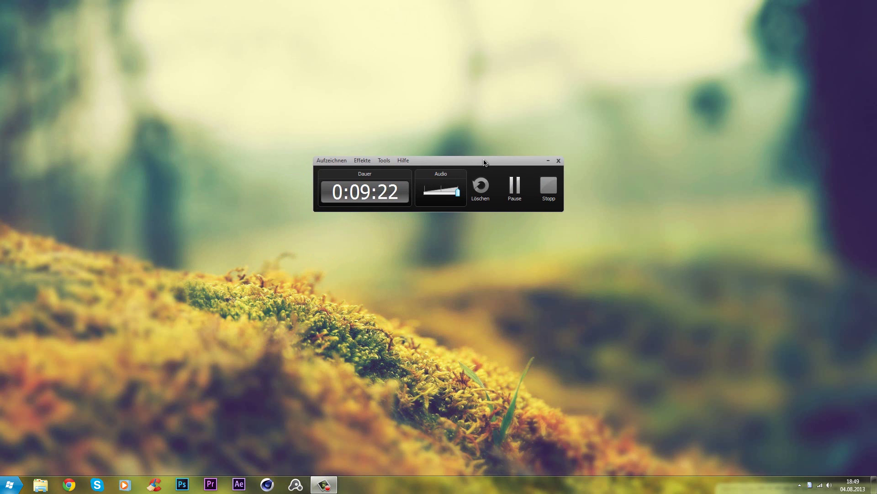